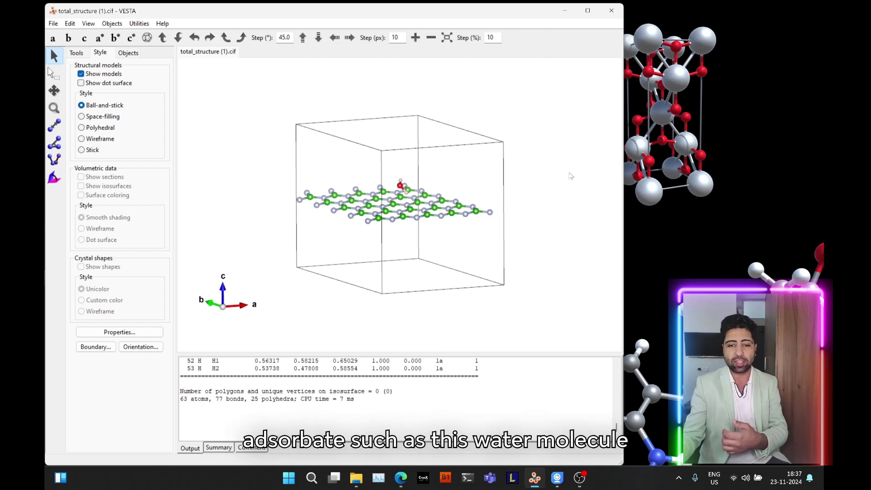
Step: Orbit the water-on-hBN model in VESTA, then switch to ripertools.turbomole.org in Edge
left_click_drag(533, 158, 535, 143)
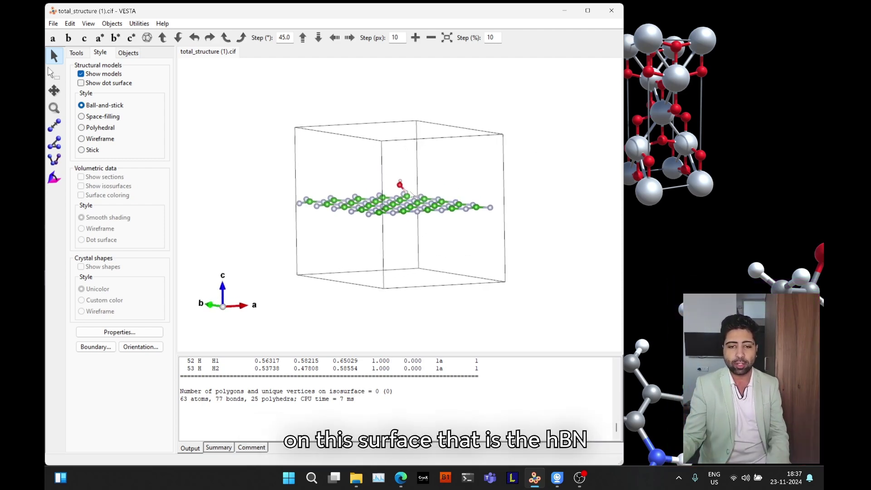
mouse_move(401, 194)
left_mouse_down()
mouse_move(442, 199)
mouse_move(404, 189)
mouse_move(476, 179)
left_mouse_up()
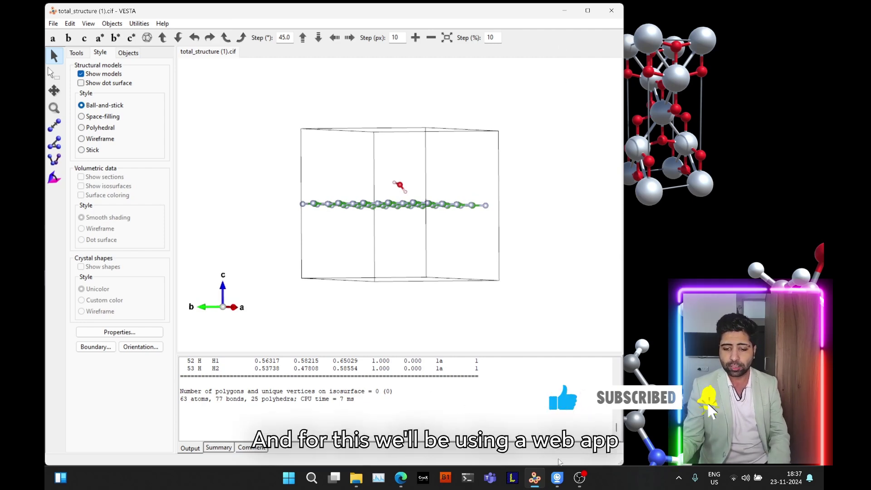
left_click(401, 477)
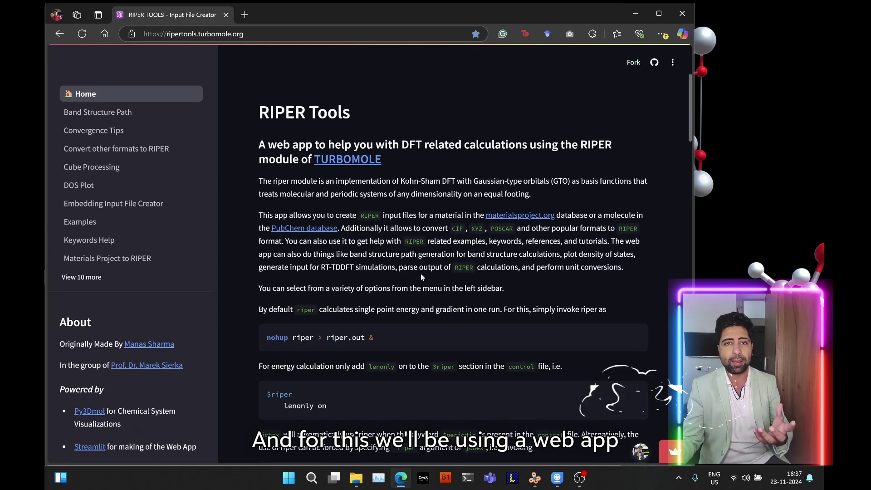
mouse_move(80, 65)
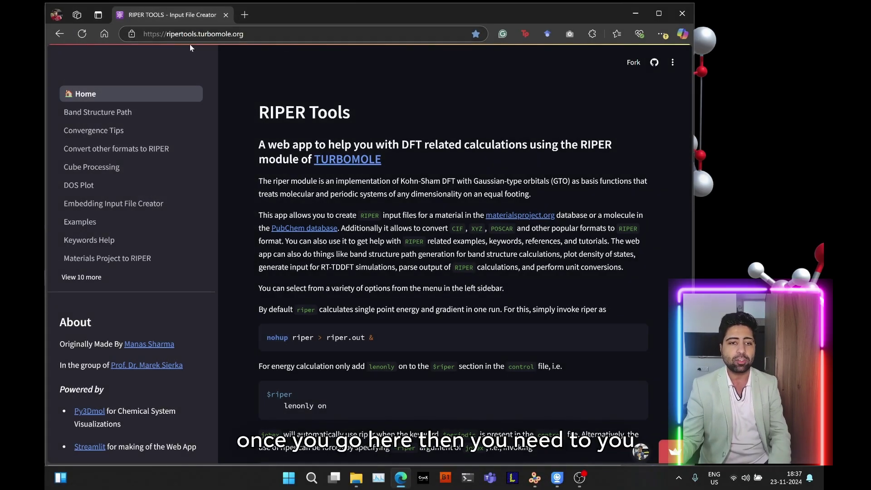
mouse_move(130, 204)
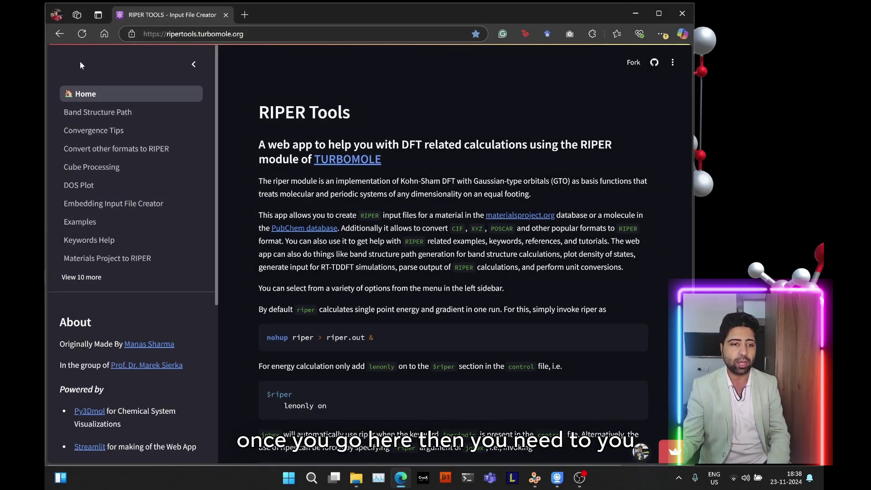
Step: Reveal the extra sidebar tools with 'View 10 more' and choose Place Adsorbate on Surface
left_click(76, 279)
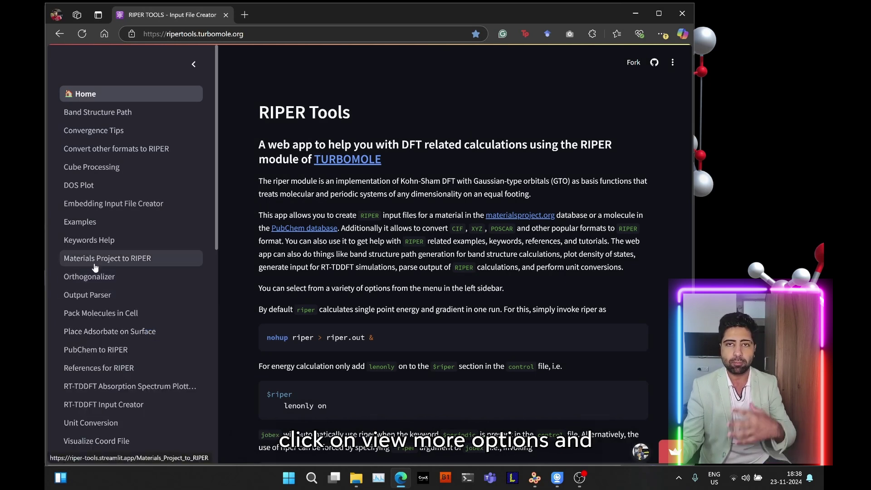
left_click(122, 338)
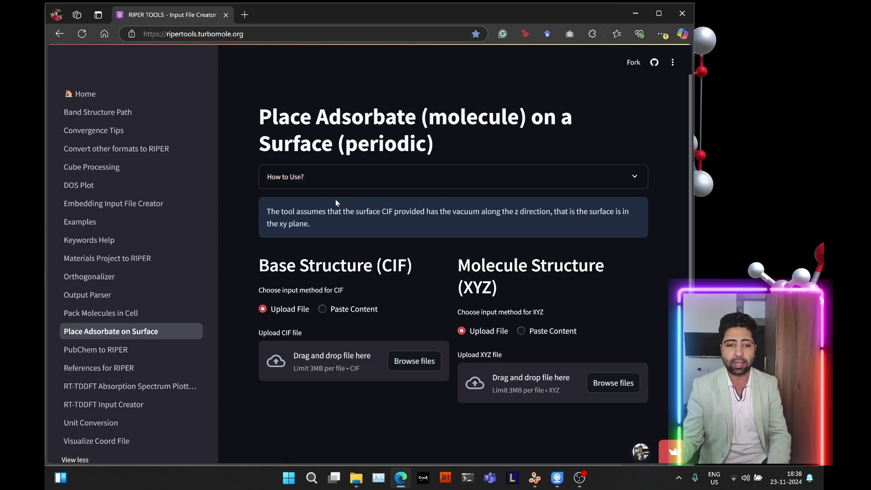
Step: Expand the adsorbate tool's 'How to Use?' instructions, then collapse them again
left_click(342, 183)
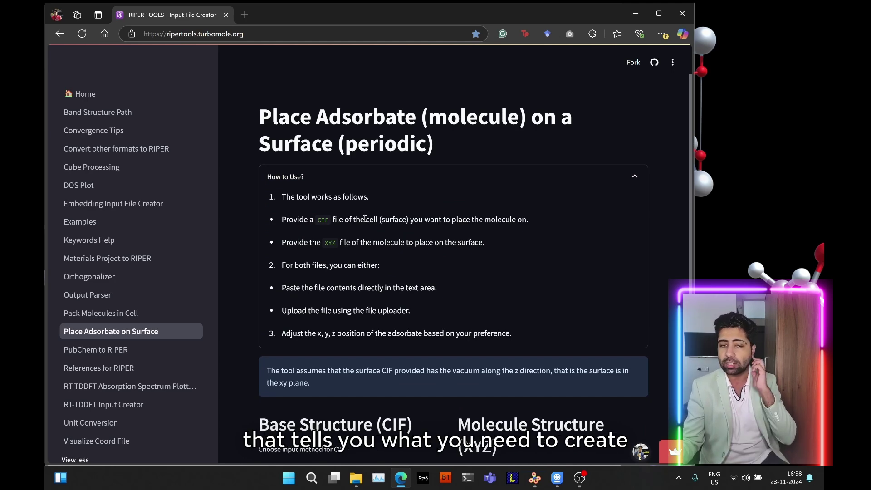
left_click(366, 181)
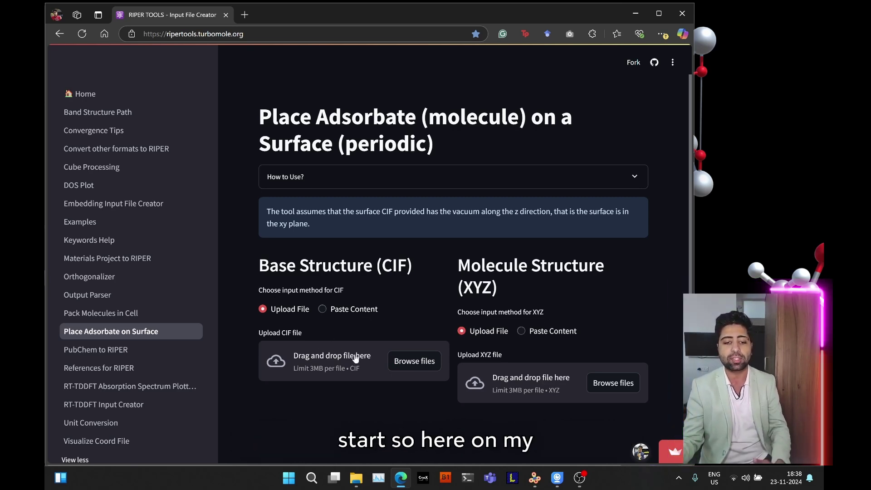
Step: Open hBN_monolayer_5x5x1 from the desktop in VESTA and rotate the supercell
left_click(635, 13)
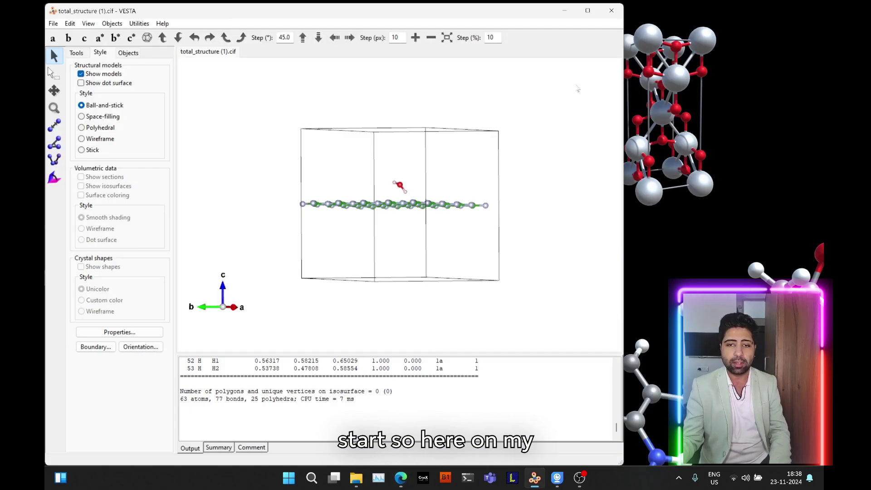
left_click(563, 10)
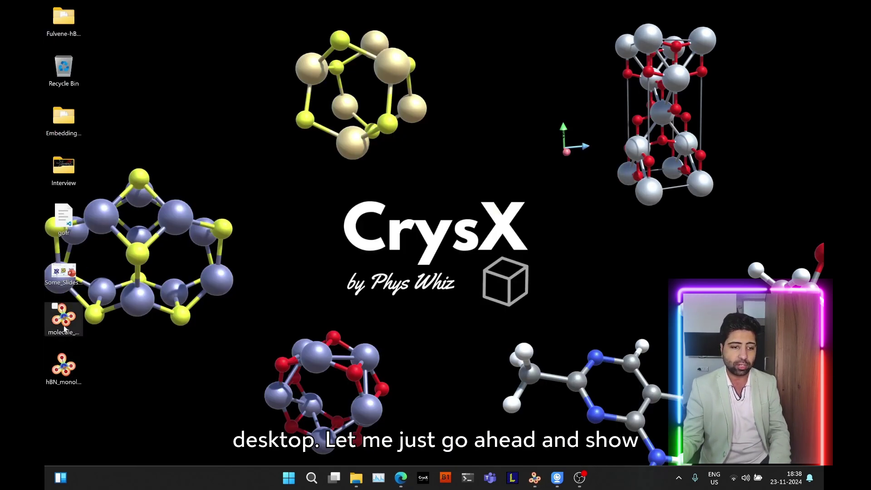
double_click(63, 366)
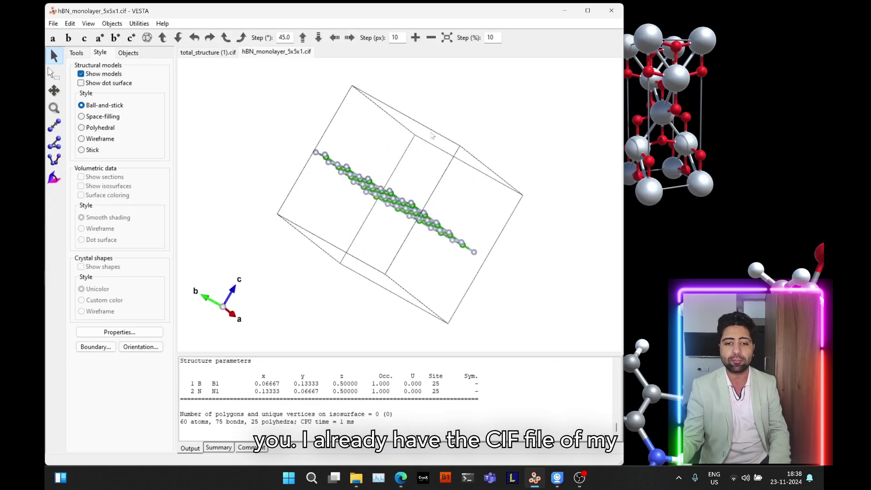
left_click_drag(436, 135, 543, 60)
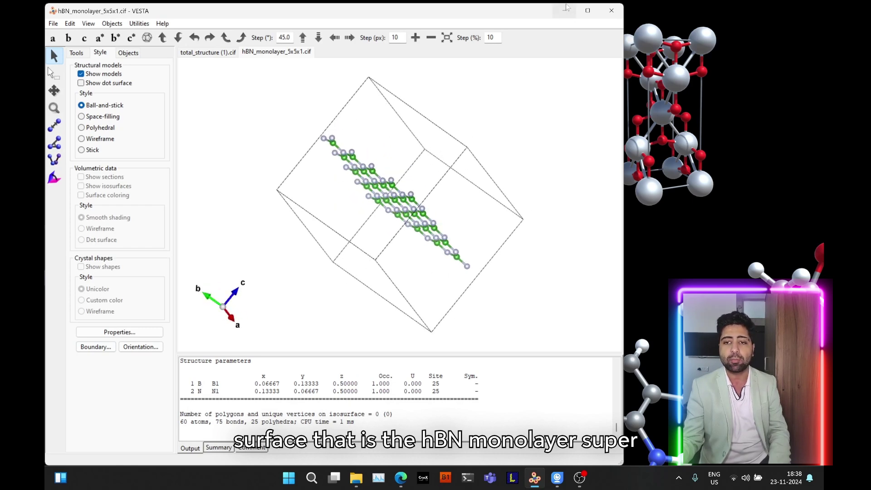
Step: Open molecule_H2O from the desktop in VESTA and rotate the water molecule
left_click(565, 10)
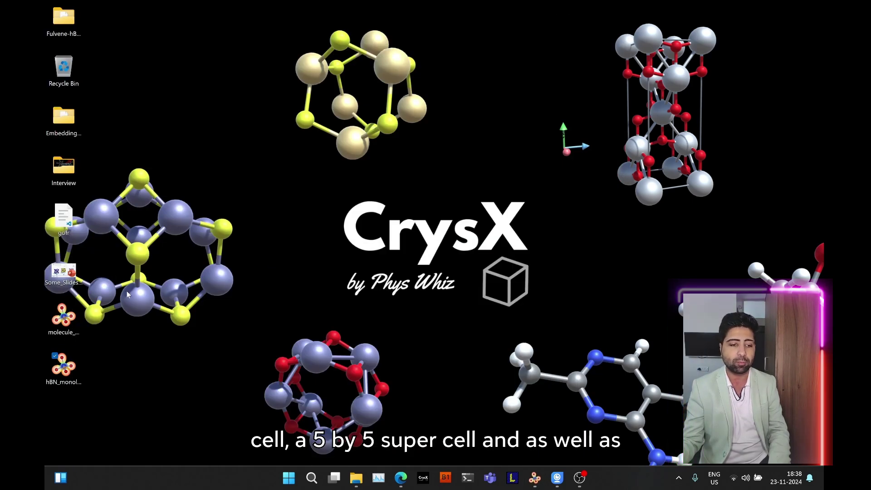
double_click(45, 328)
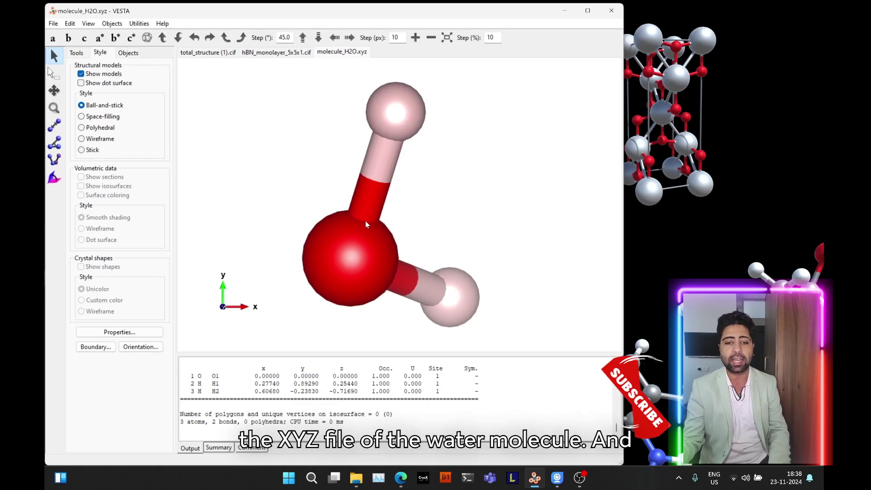
mouse_move(500, 195)
left_mouse_down()
mouse_move(527, 181)
mouse_move(582, 191)
left_mouse_up()
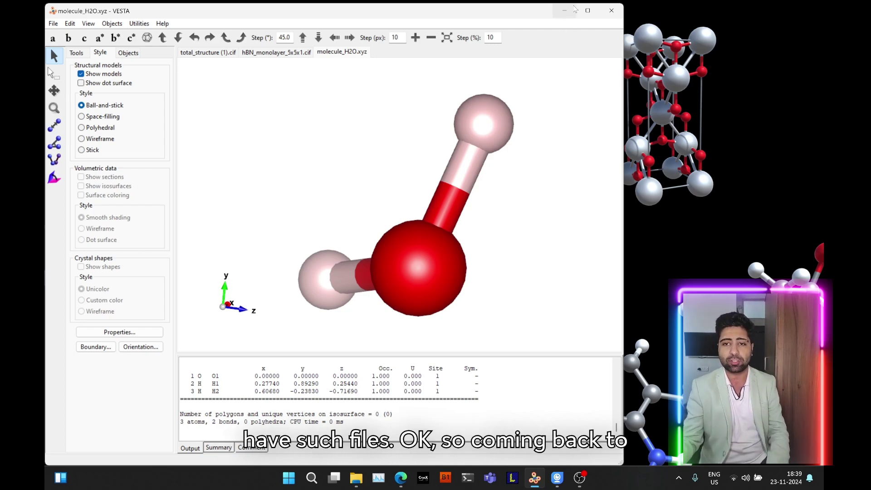
Step: Upload hBN_monolayer_5x5x1.cif as the base structure and molecule_H2O.xyz as the molecule
left_click(563, 10)
left_click(400, 479)
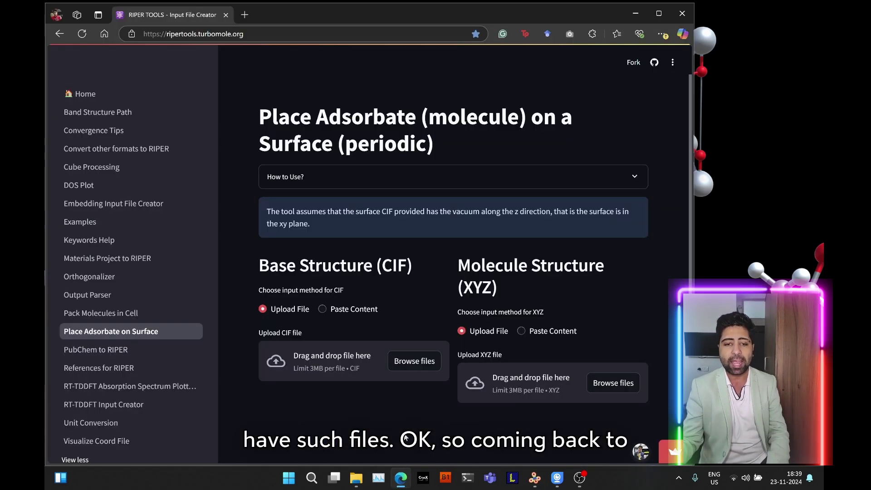
left_click(360, 369)
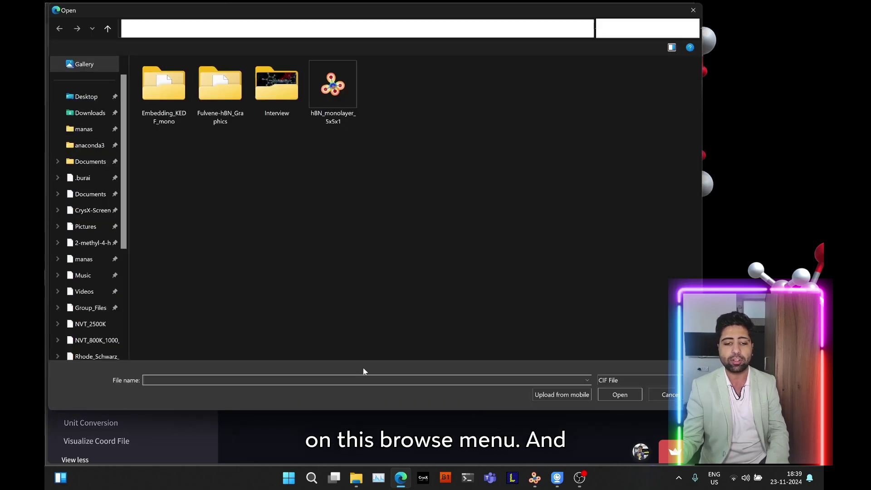
left_click(335, 102)
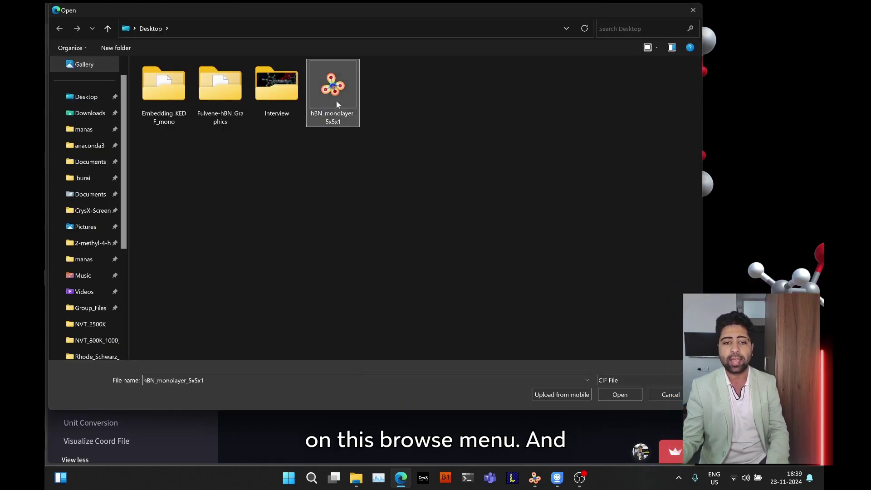
left_click(617, 394)
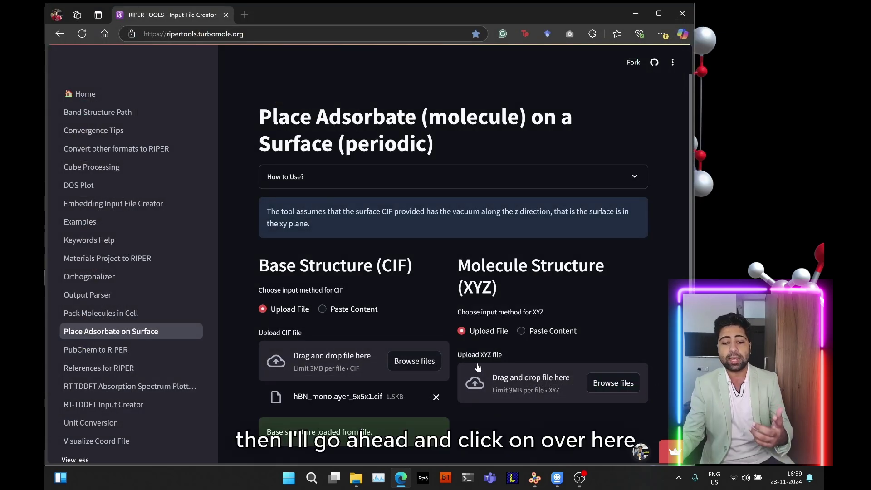
left_click(490, 380)
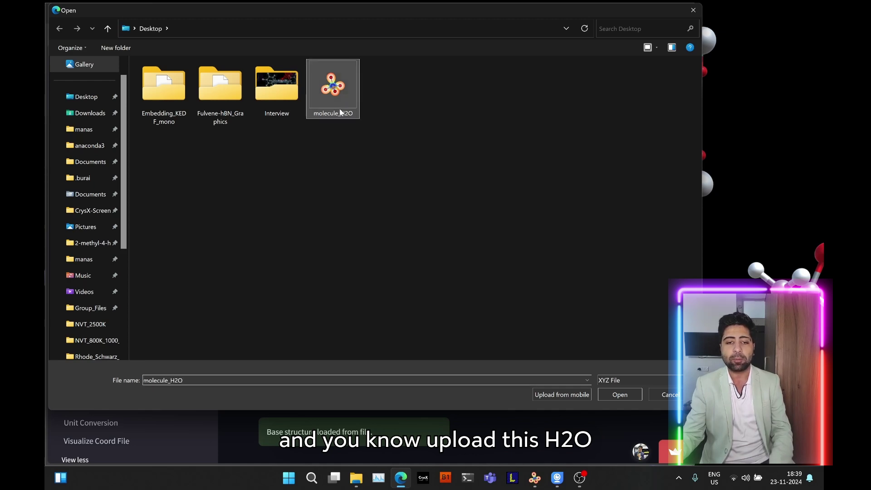
left_click(619, 394)
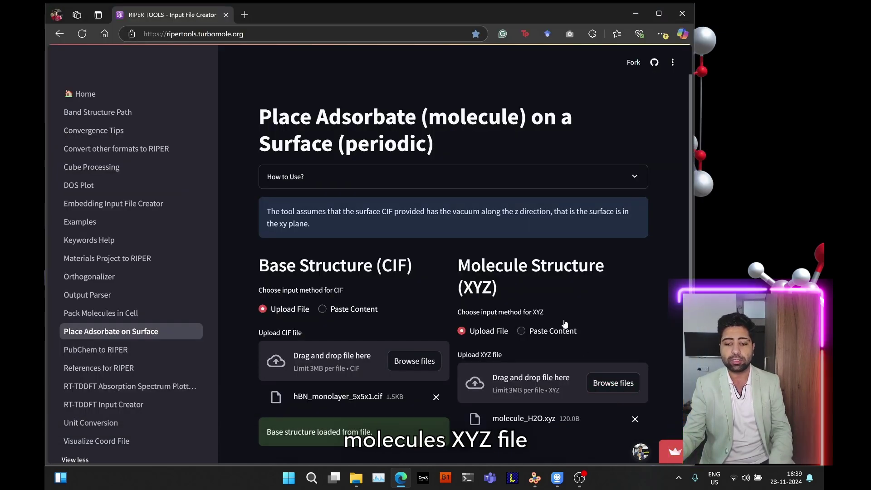
scroll(565, 319, "down", 2)
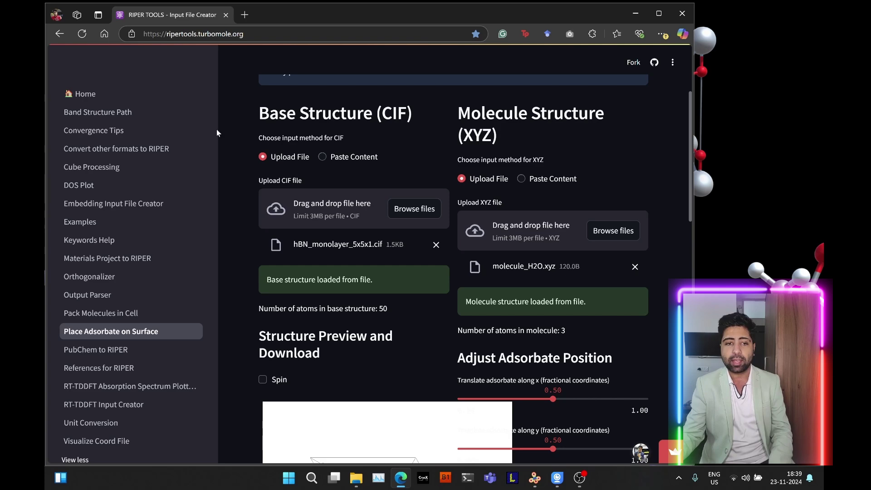
Step: Collapse the sidebar and move the water molecule to fractional x 0.33, y 0.68
left_click(193, 66)
scroll(205, 197, "up", 3)
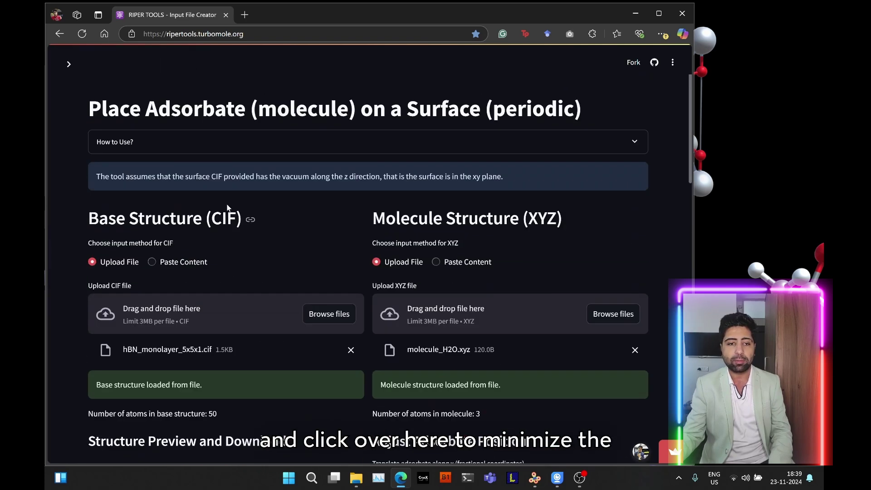
scroll(265, 224, "down", 2)
scroll(408, 217, "down", 4)
mouse_move(197, 302)
left_mouse_down()
mouse_move(216, 258)
mouse_move(203, 255)
mouse_move(240, 268)
mouse_move(230, 252)
mouse_move(235, 286)
left_mouse_up()
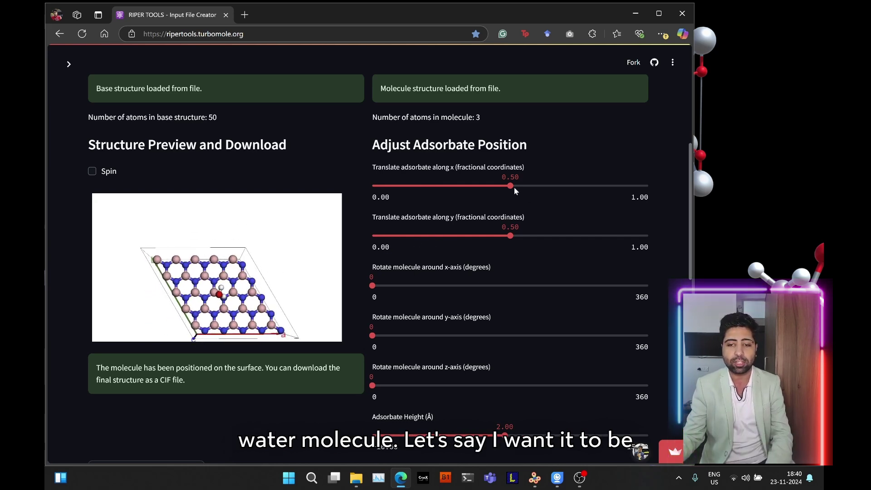
left_click_drag(510, 185, 463, 186)
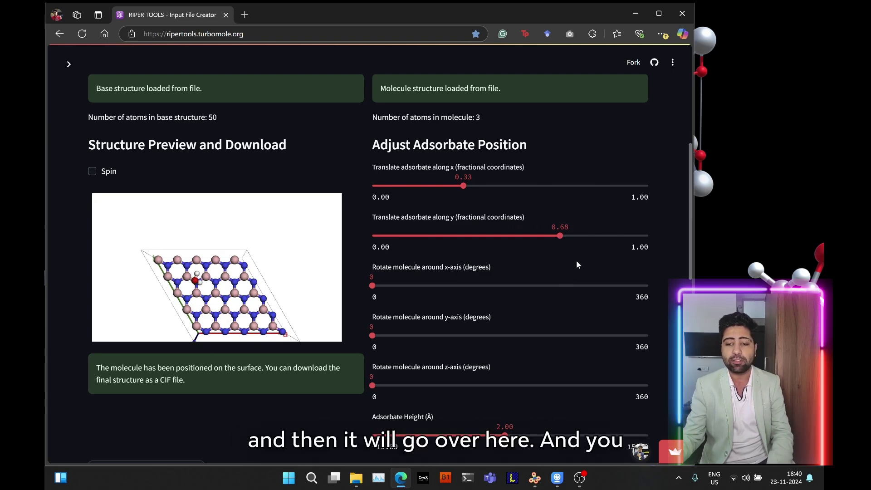
scroll(520, 277, "down", 2)
Step: Raise the adsorbate height from 2.00 to 6.00 Å, orbiting the preview to check the gap
left_click_drag(304, 156, 297, 104)
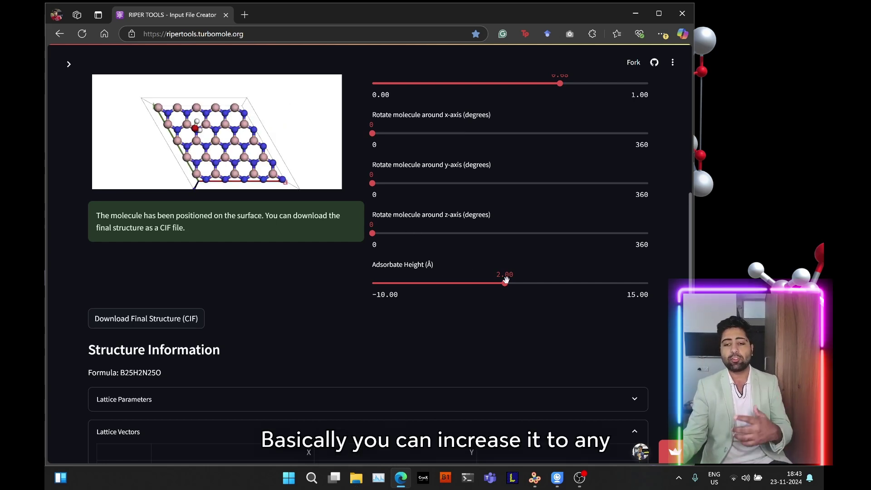
left_click_drag(504, 284, 511, 283)
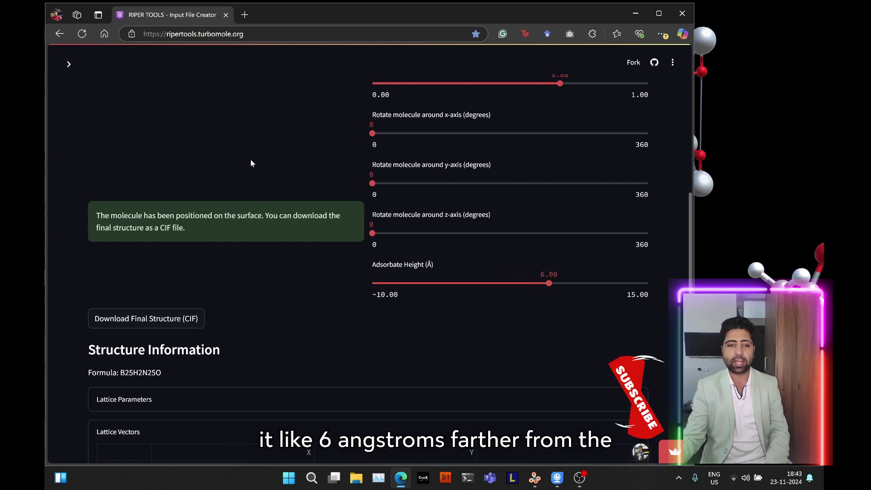
left_click_drag(251, 141, 247, 140)
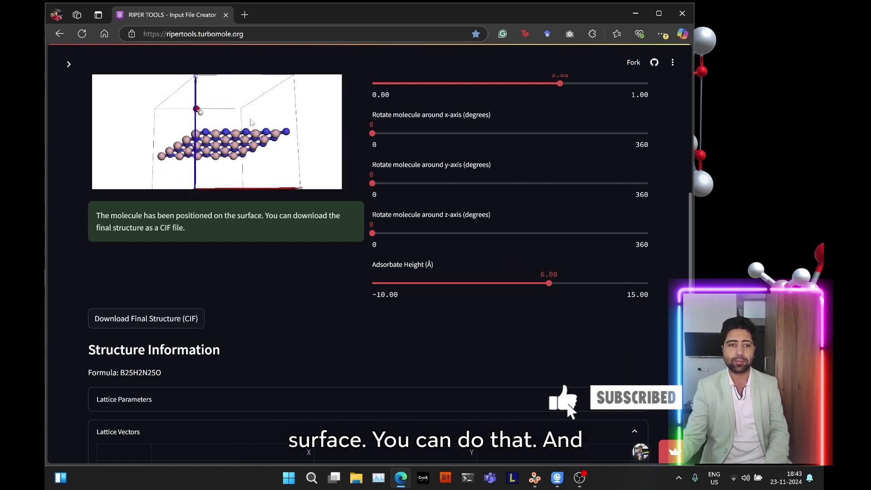
scroll(247, 139, "up", 3)
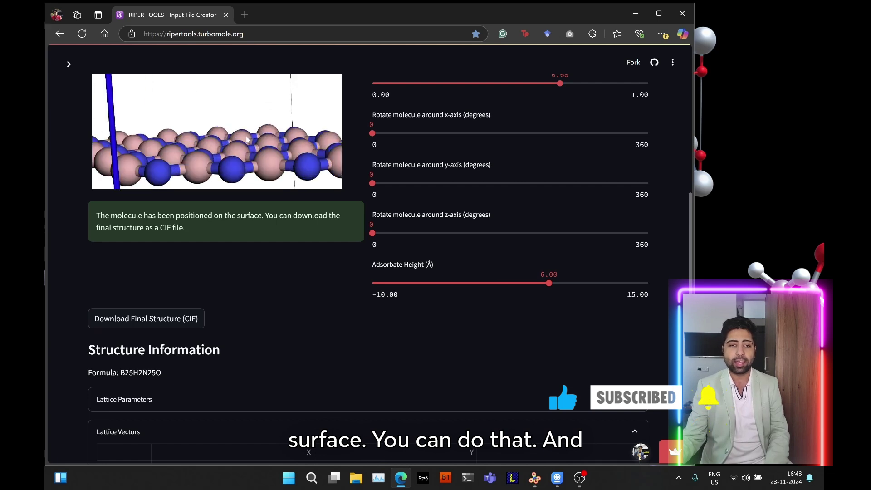
scroll(247, 139, "down", 5)
left_click_drag(245, 140, 297, 158)
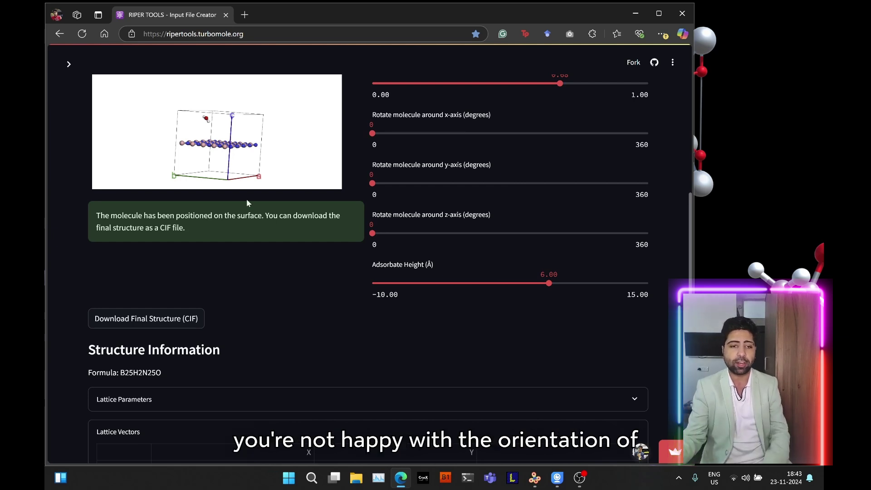
mouse_move(248, 117)
left_mouse_down()
mouse_move(239, 161)
mouse_move(240, 122)
mouse_move(225, 156)
left_mouse_up()
scroll(244, 152, "up", 5)
Step: Turn the water molecule about z through 82°, 127° and 229° to 275°
left_click_drag(372, 233, 374, 234)
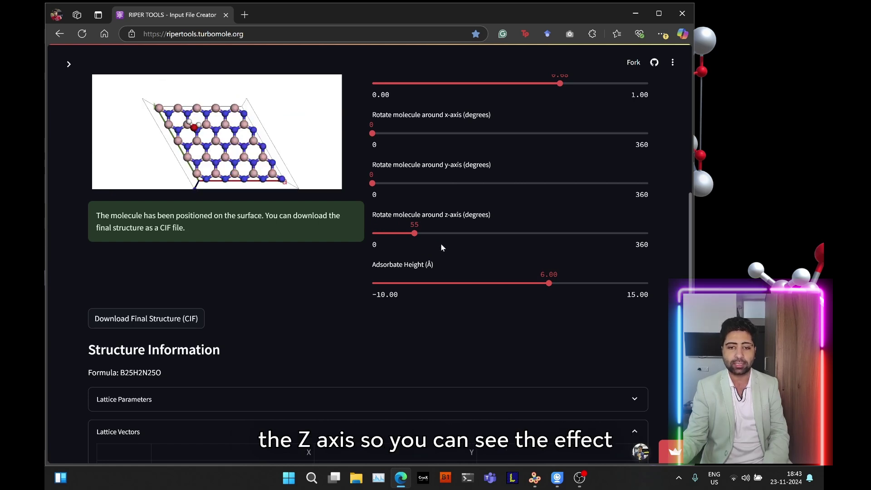
left_click(434, 232)
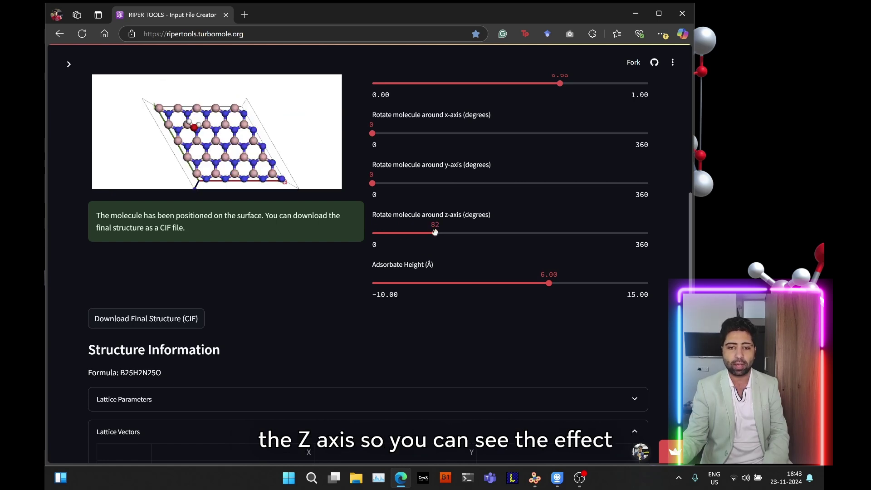
left_click(470, 233)
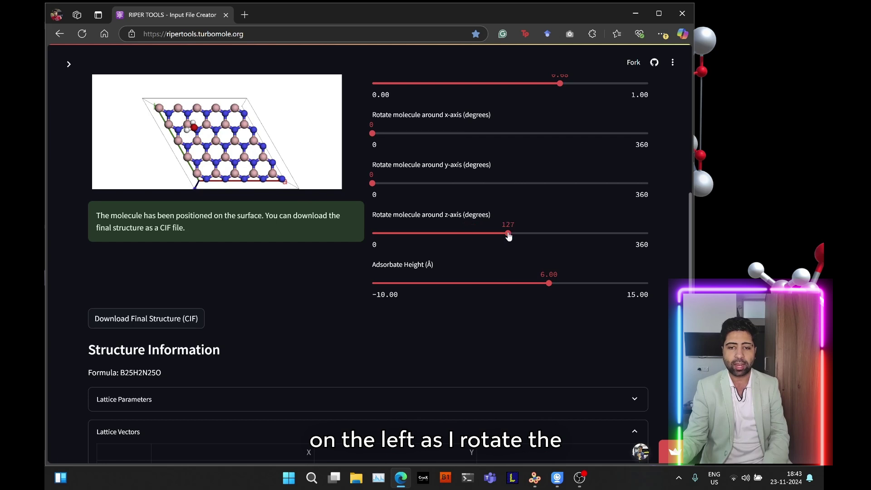
left_click(546, 233)
left_click_drag(548, 233, 583, 233)
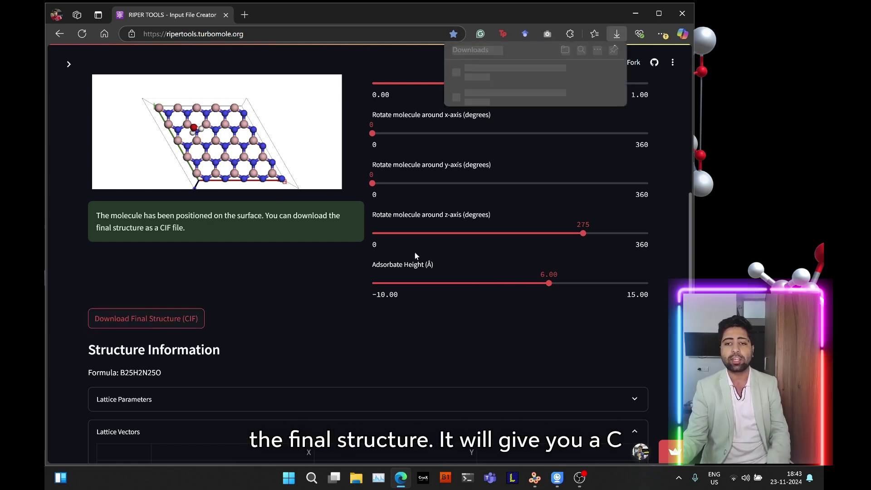
Step: Open total_structure (2).cif from Downloads in VESTA and orbit the 53-atom model
left_click(510, 80)
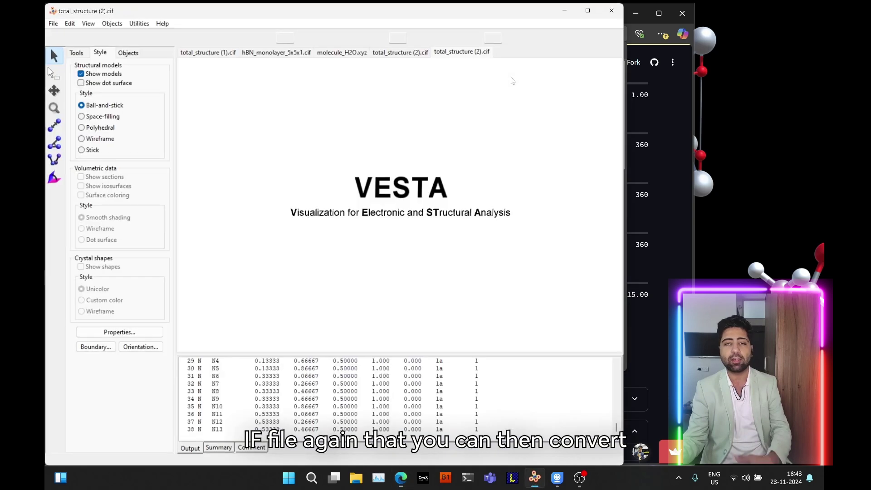
left_click_drag(452, 199, 458, 175)
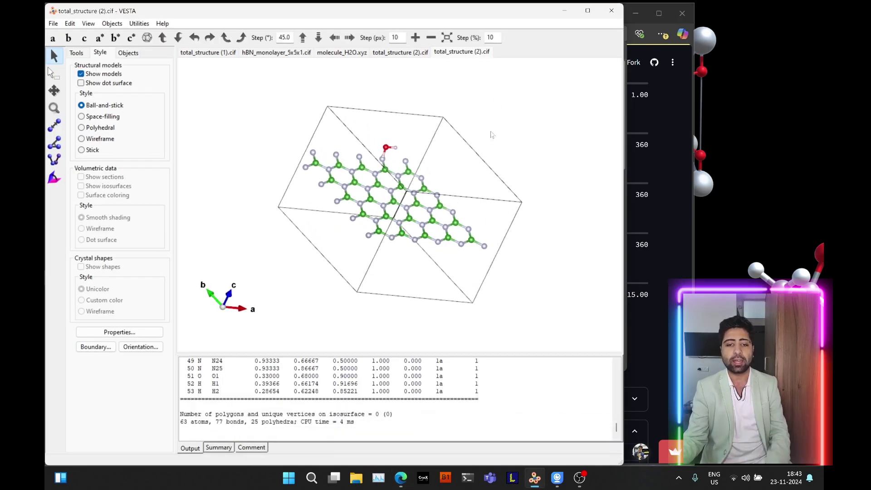
mouse_move(493, 133)
left_mouse_down()
mouse_move(501, 101)
mouse_move(525, 90)
left_mouse_up()
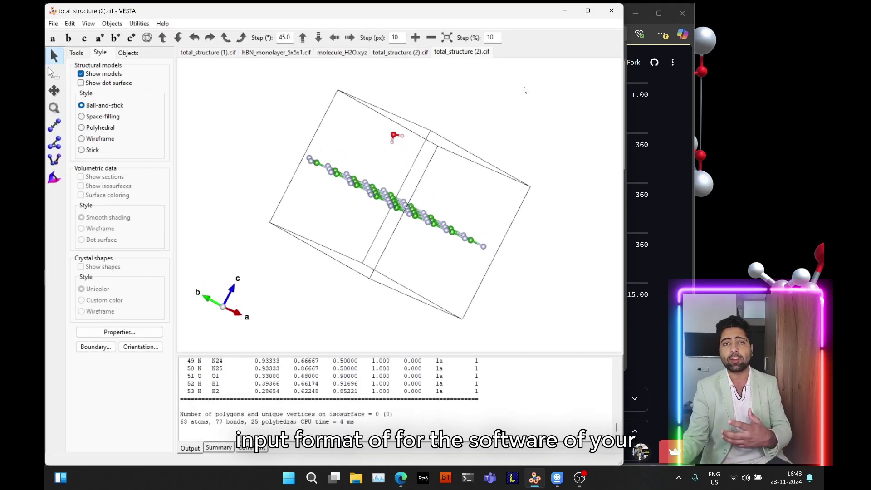
mouse_move(525, 90)
left_mouse_down()
mouse_move(550, 93)
mouse_move(331, 180)
mouse_move(500, 95)
mouse_move(497, 86)
mouse_move(546, 49)
left_mouse_up()
Step: Minimize VESTA to return to the RIPER Tools page
left_click(562, 11)
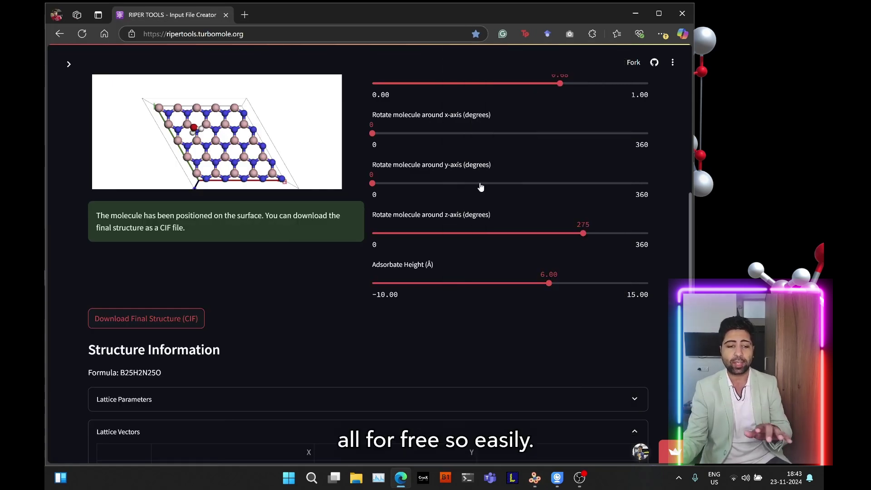
scroll(479, 185, "down", 2)
scroll(478, 191, "down", 2)
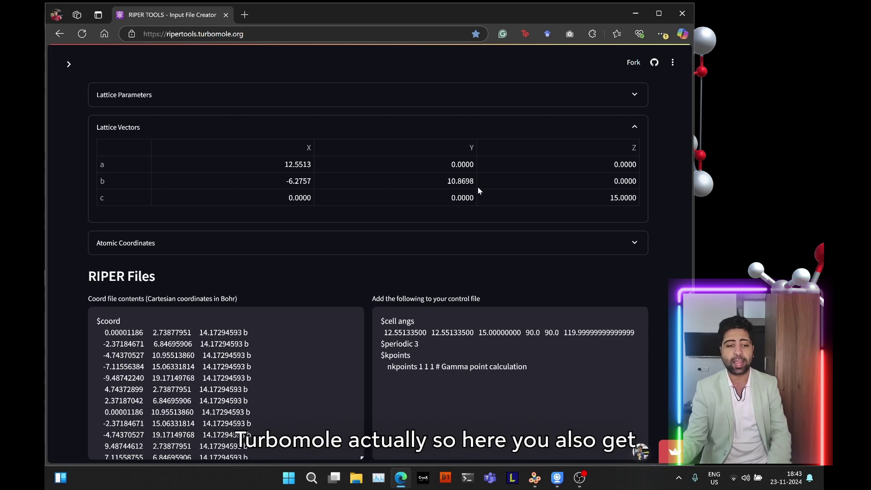
scroll(478, 188, "down", 2)
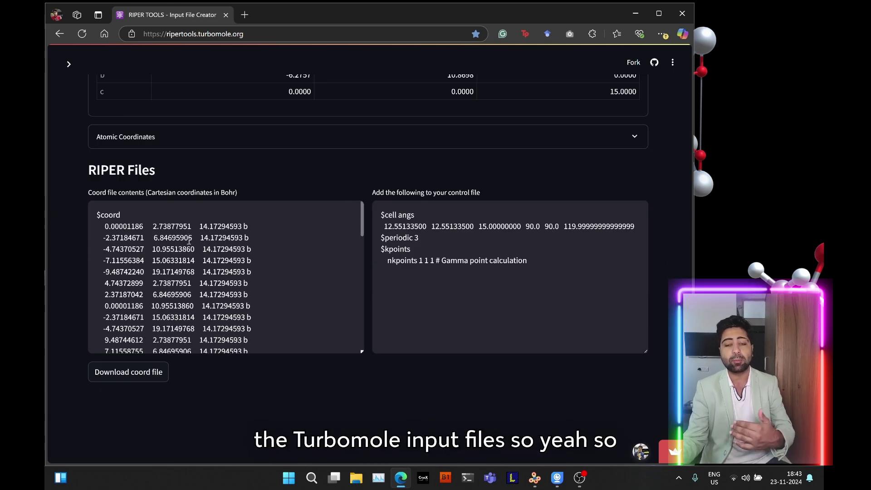
scroll(171, 271, "down", 5)
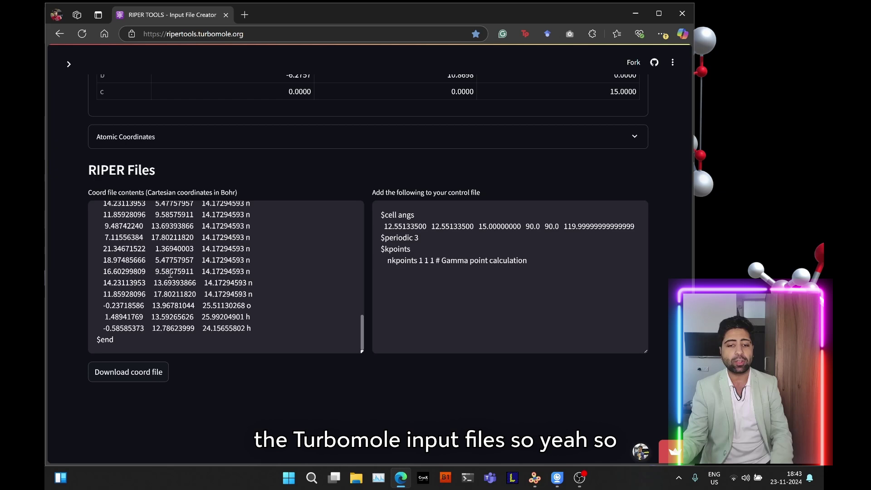
scroll(437, 273, "up", 5)
scroll(448, 287, "up", 5)
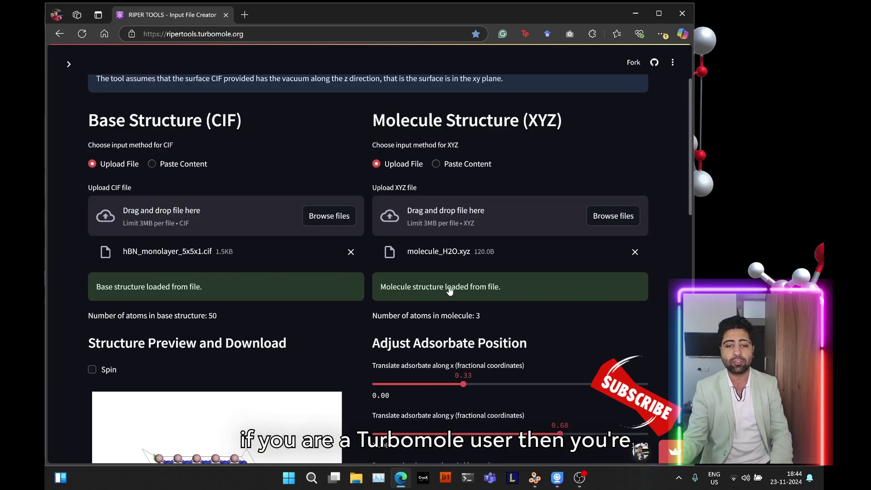
scroll(449, 288, "down", 3)
scroll(449, 291, "down", 4)
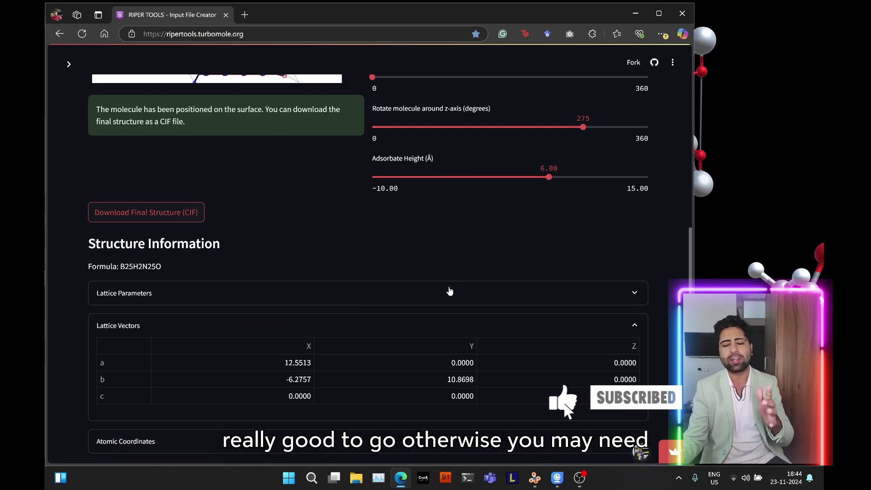